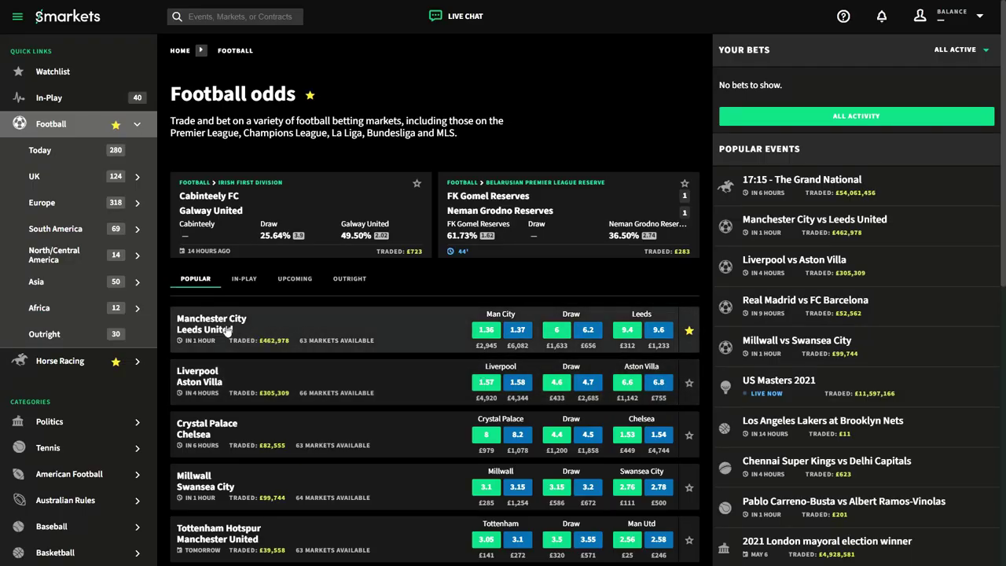
Step: Open the Manchester City vs Leeds United match and show its TOTALS Goals Over/Under prices
click(226, 330)
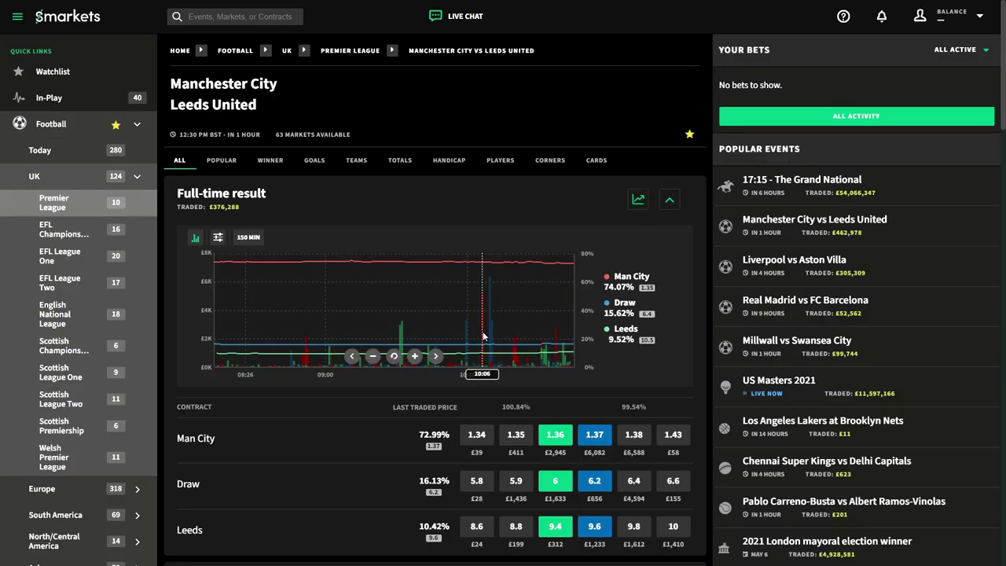
scroll(484, 336, down, 6)
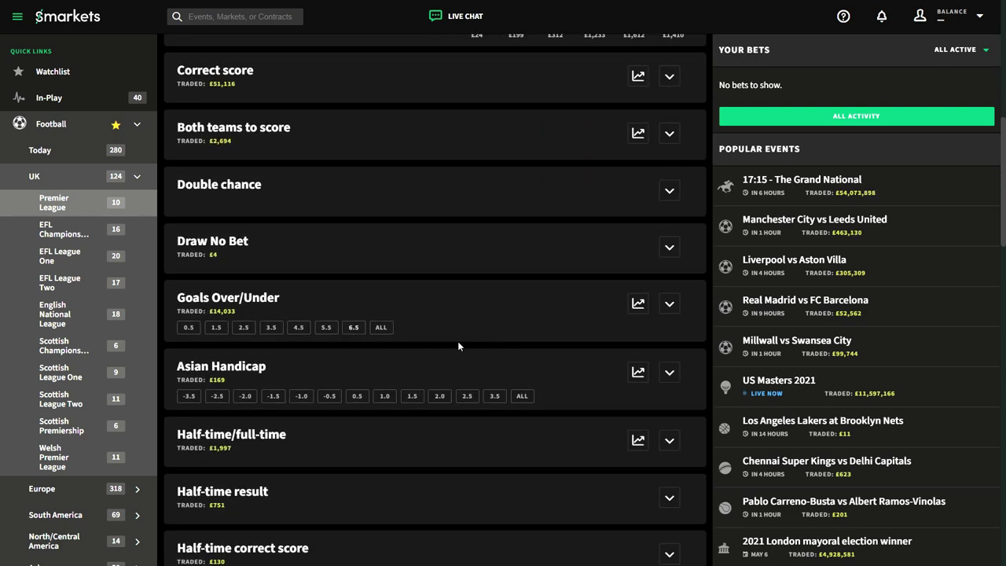
scroll(457, 341, up, 6)
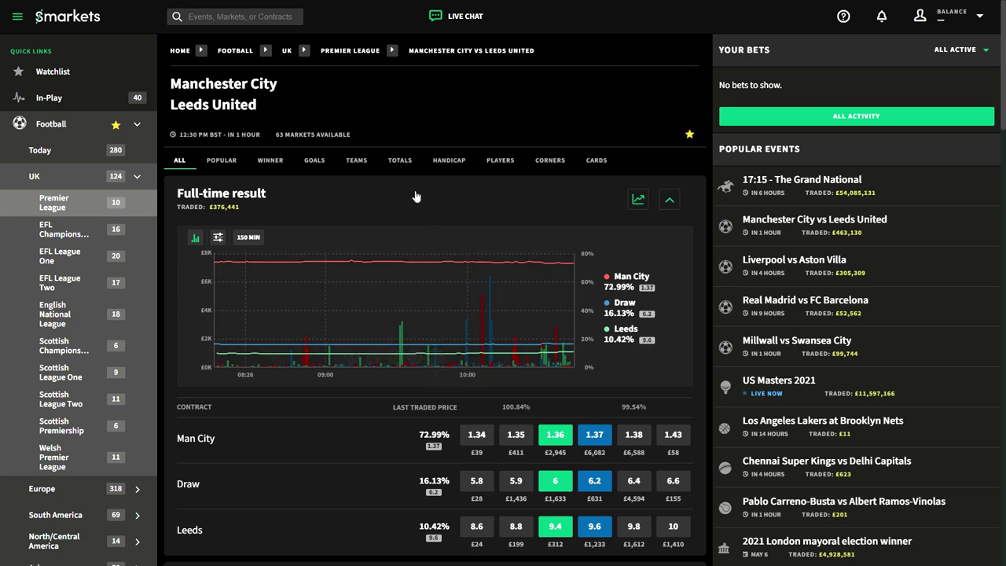
click(400, 161)
scroll(510, 332, down, 5)
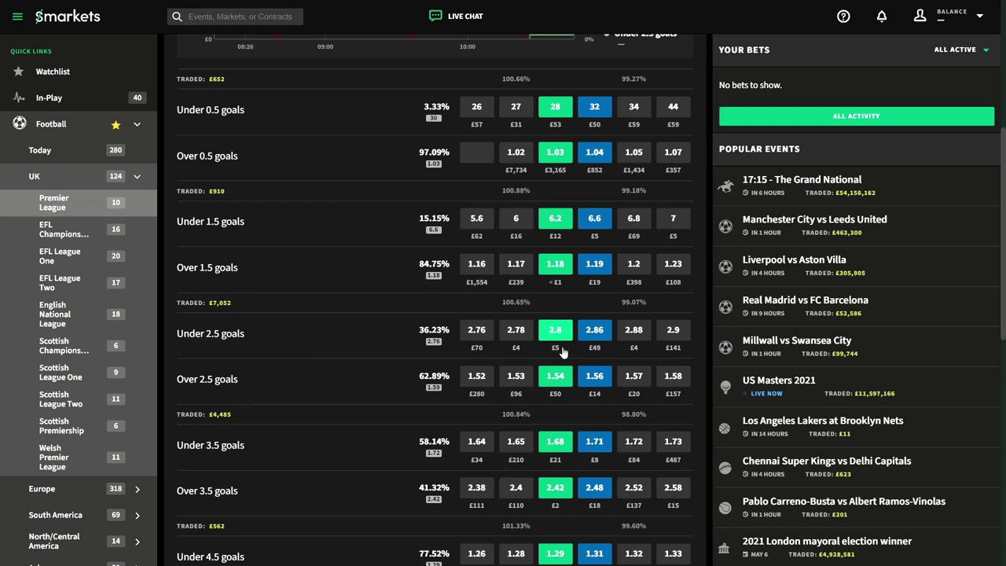
Step: Back Under 2.5 goals for £10 at 2.8, then cancel the unmatched £4 portion
click(554, 330)
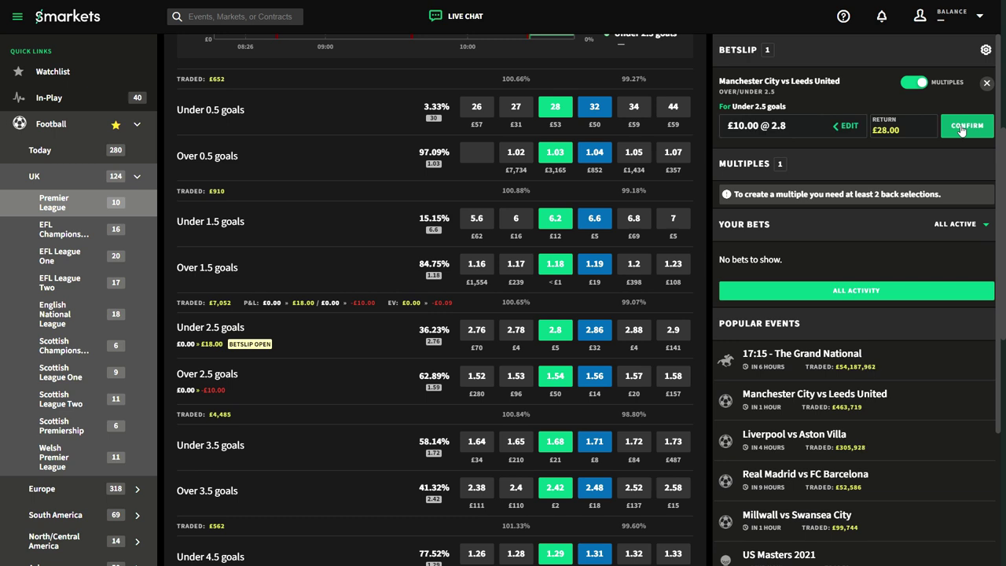
click(963, 126)
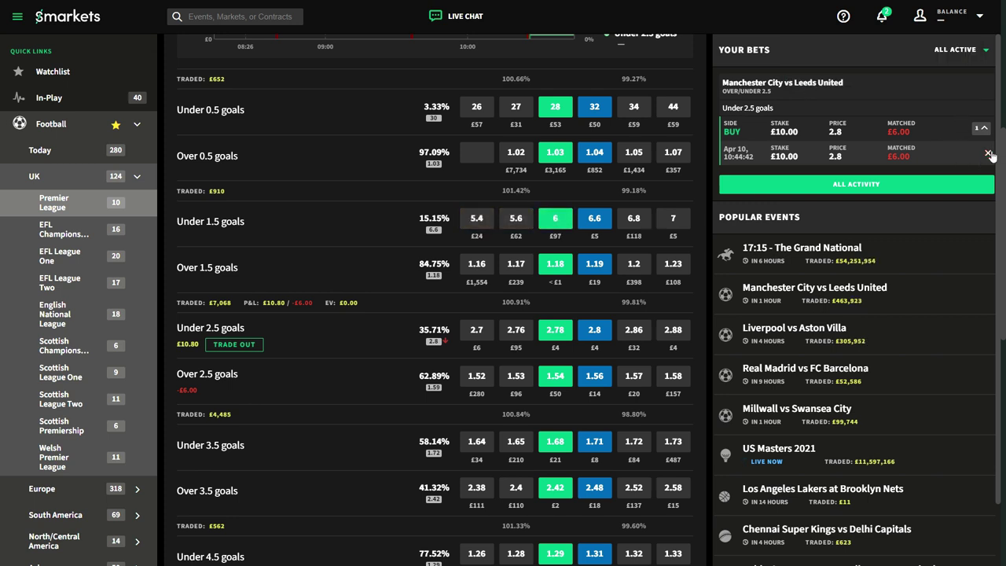
click(988, 153)
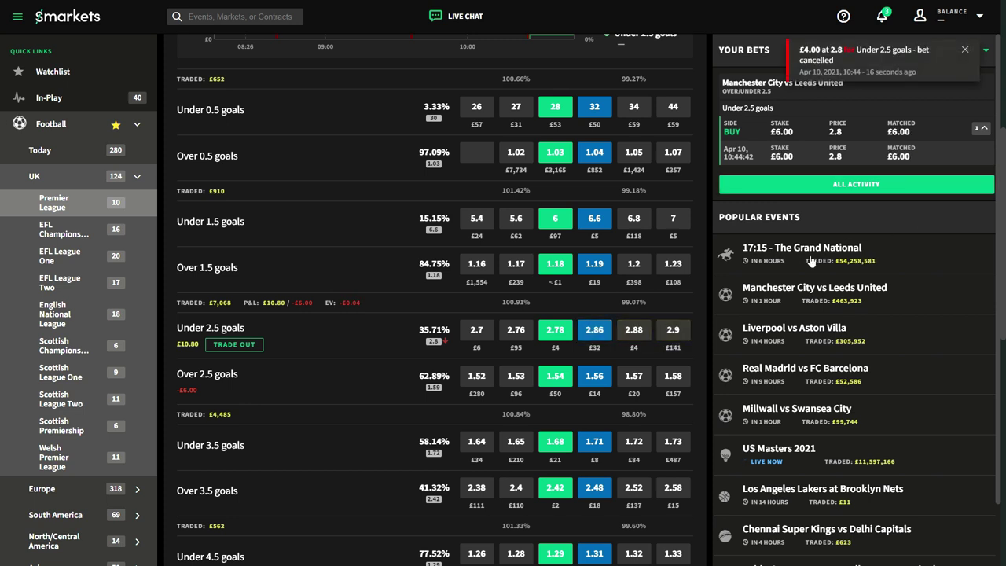
Step: Back the remaining £4 on Under 2.5 goals at 2.78
click(558, 332)
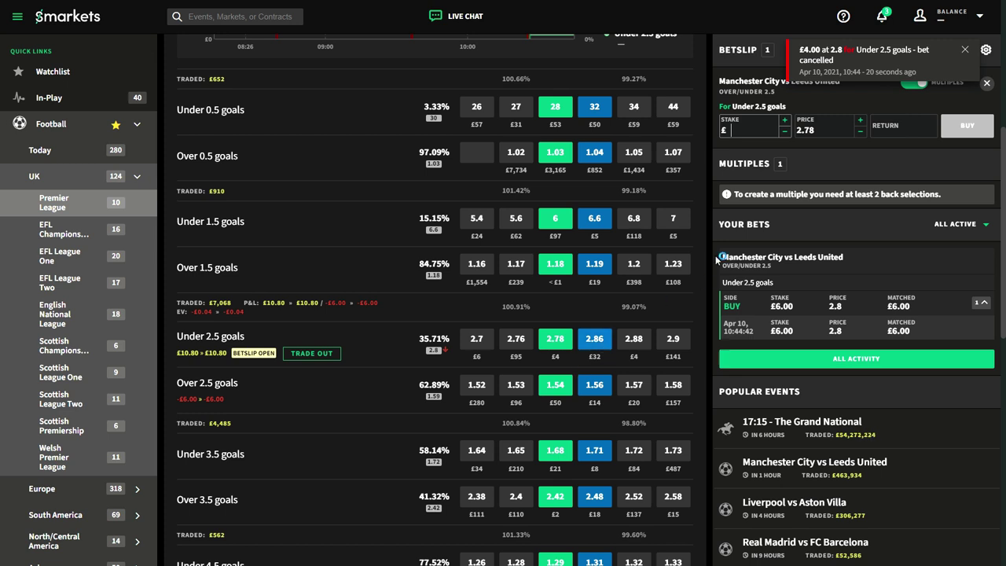
text(4)
key(Return)
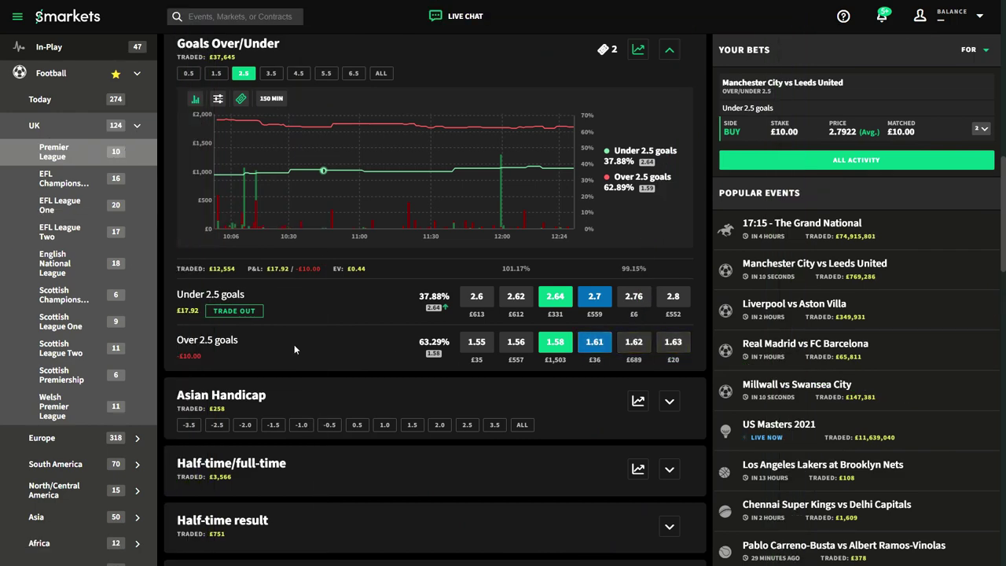
Step: Check the Under 2.5 trade-out offer without trading, then return to the live Man City vs Leeds page
click(254, 311)
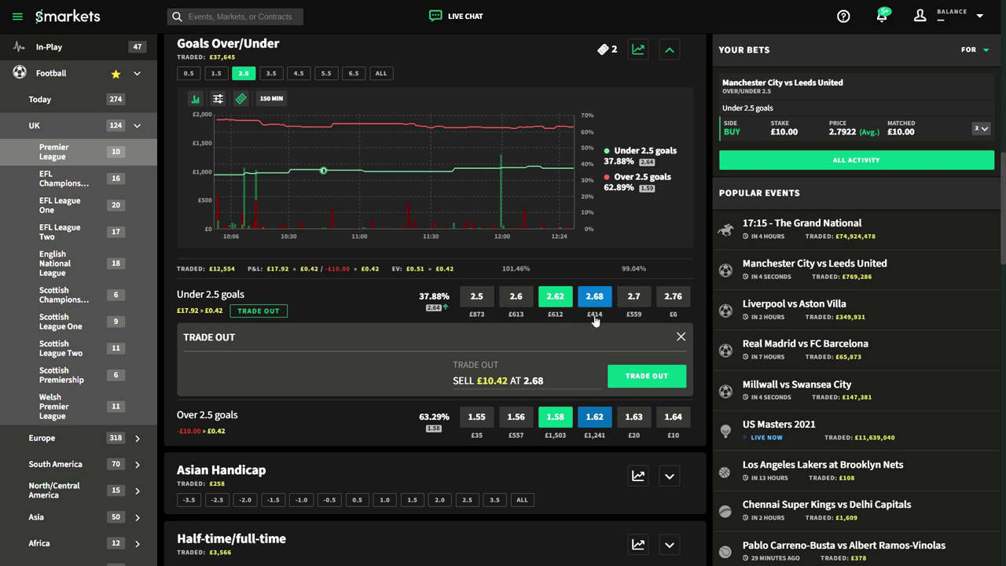
click(681, 338)
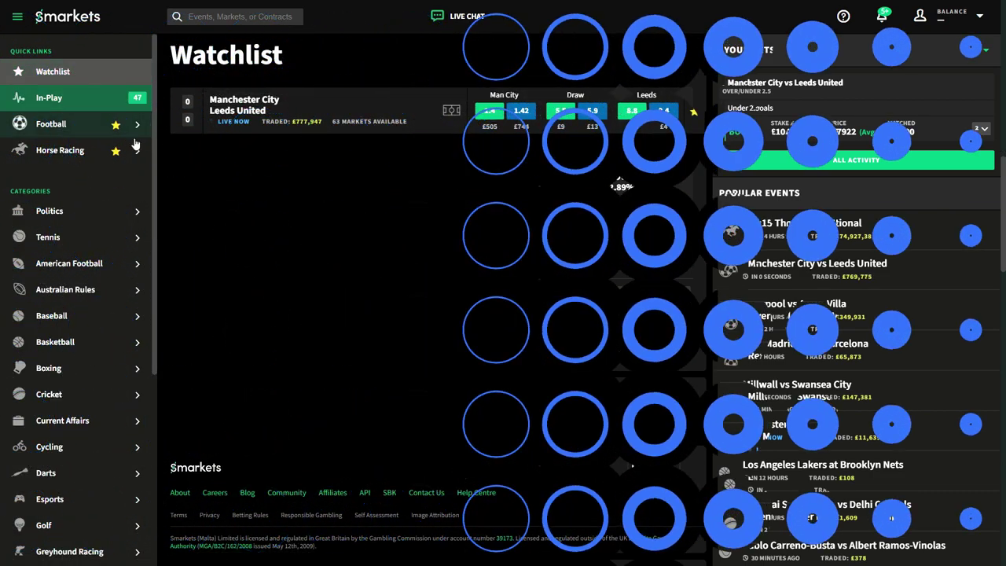
click(228, 105)
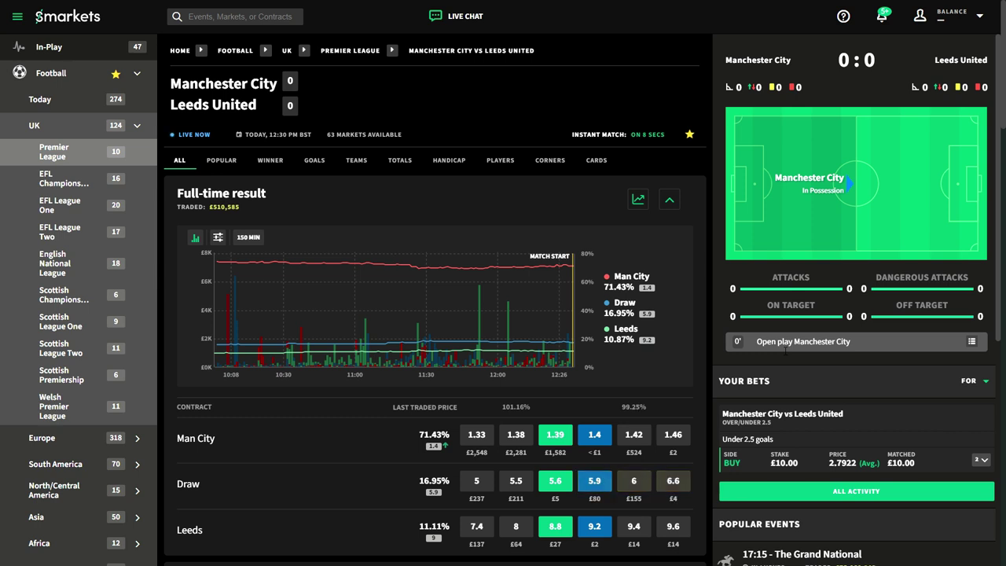
Step: Expand the Goals Over/Under 2.5 market, showing Under 2.5 at 2.54 with £17.92 profit
scroll(783, 364, down, 1)
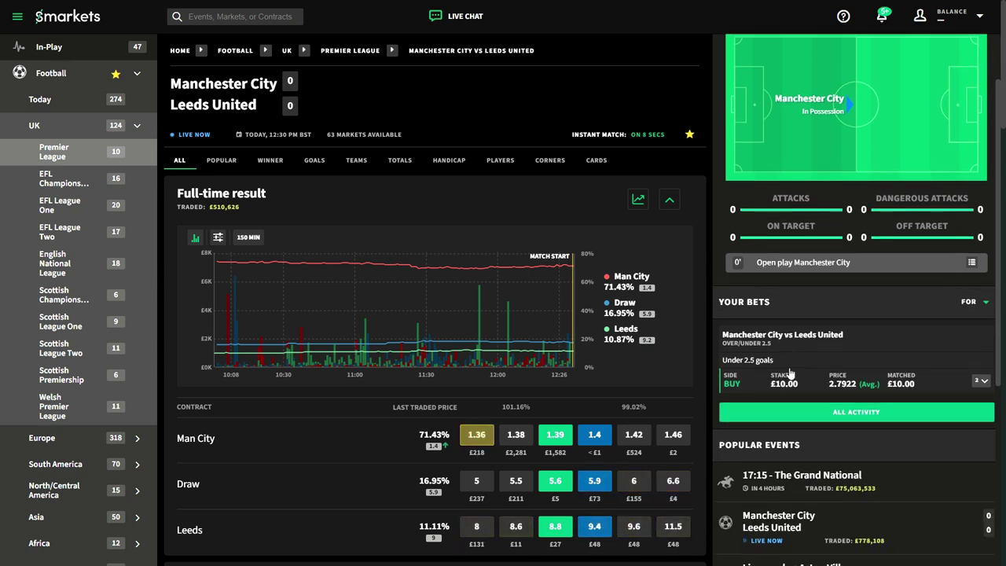
scroll(784, 365, up, 1)
scroll(642, 423, down, 9)
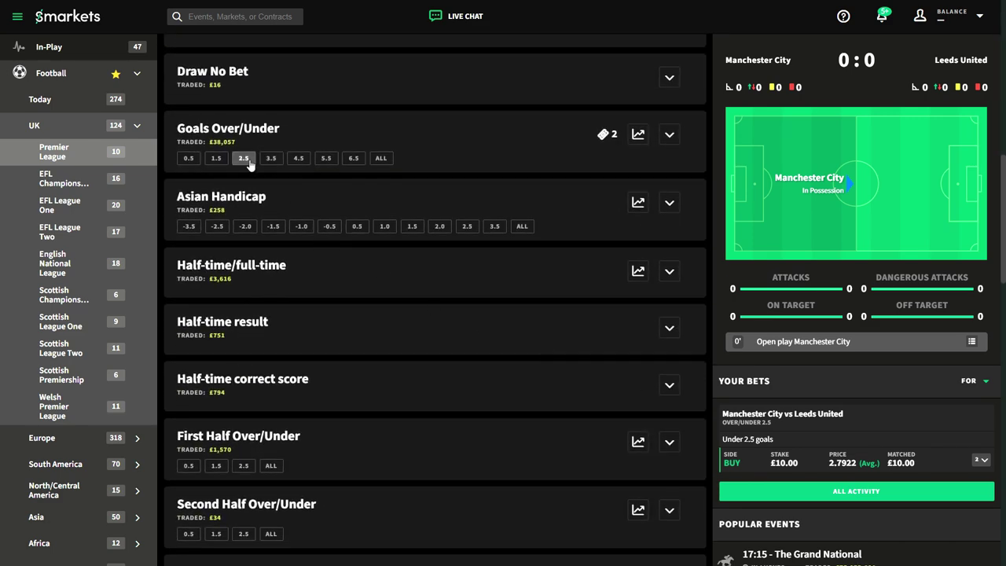
click(245, 160)
scroll(561, 321, down, 2)
scroll(561, 321, up, 2)
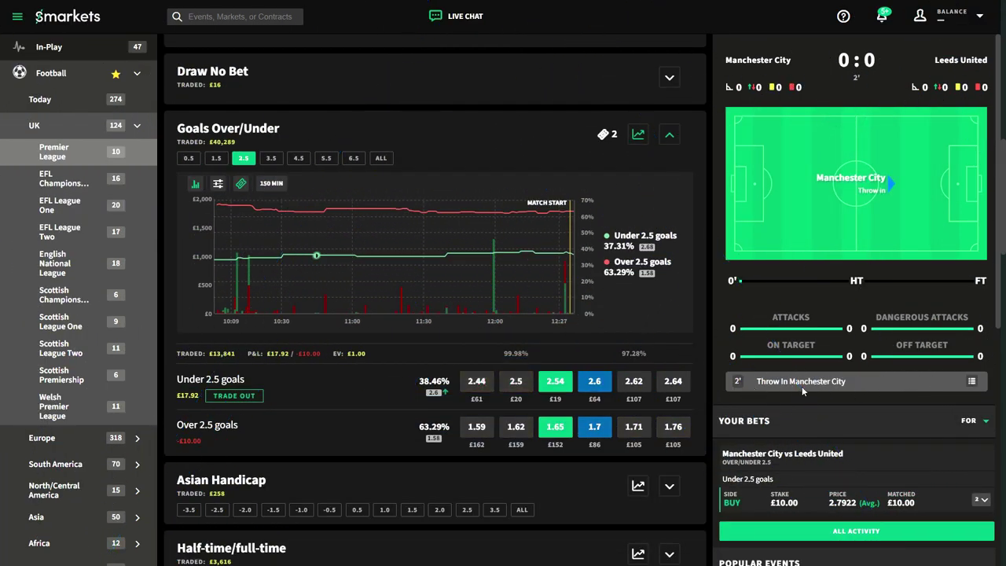
Step: Lay £2 against Under 2.5 goals, lowering the price from 2.6 to 2.52
click(602, 382)
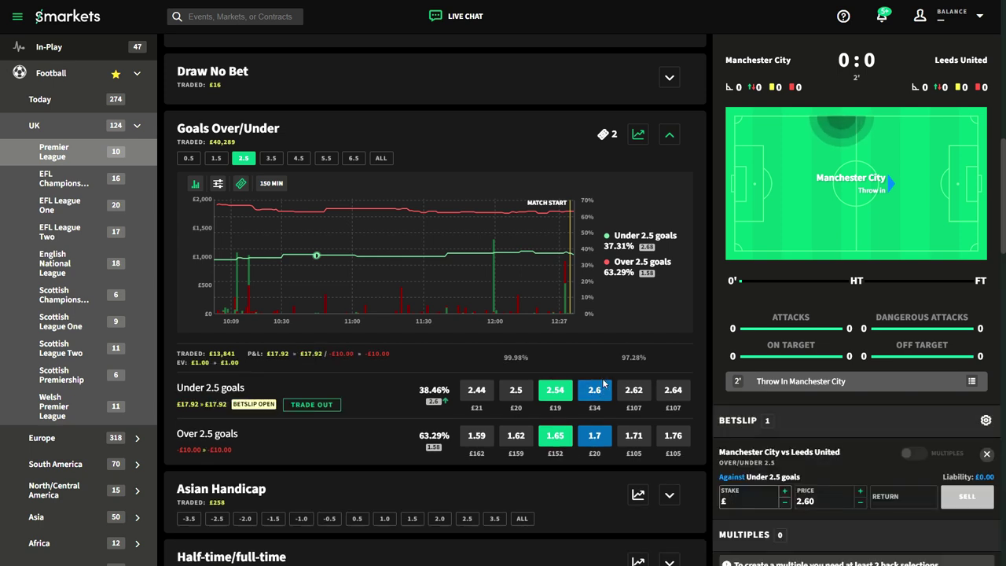
scroll(787, 460, down, 2)
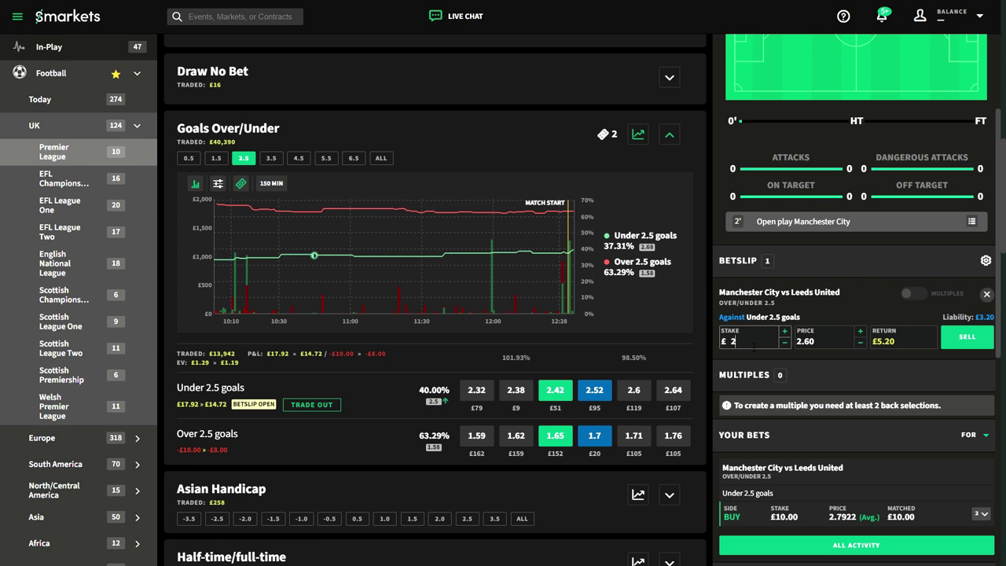
key(Tab)
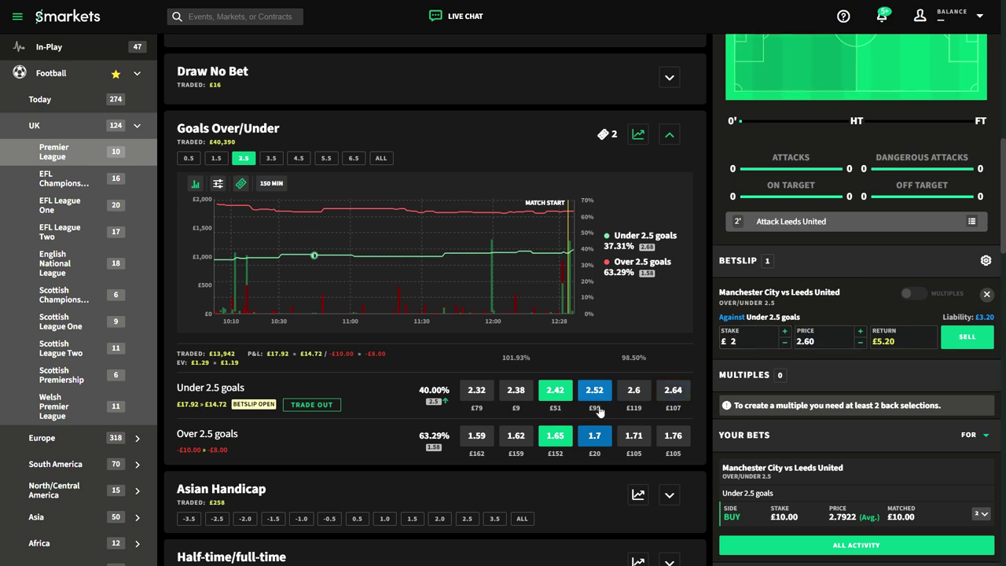
click(863, 344)
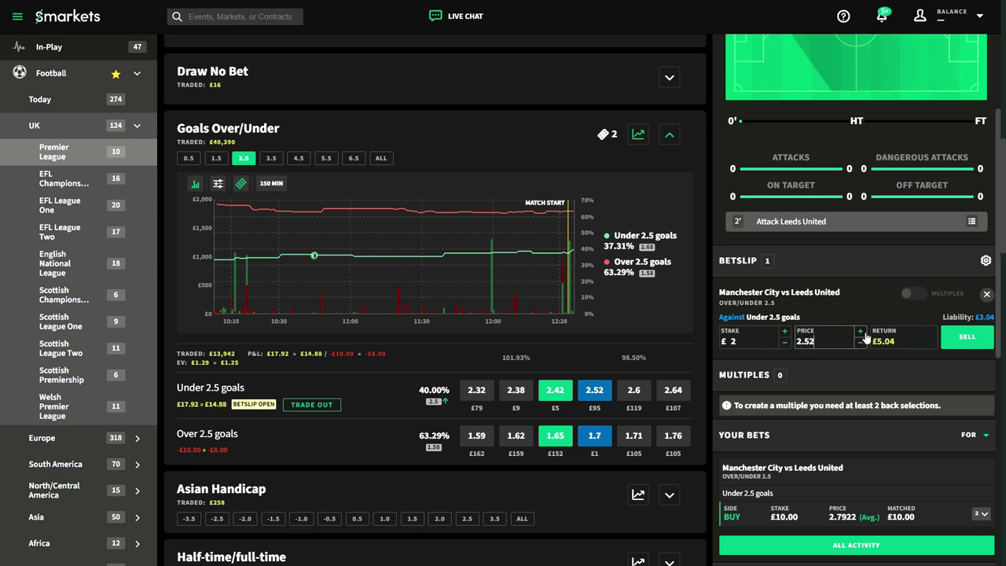
key(Return)
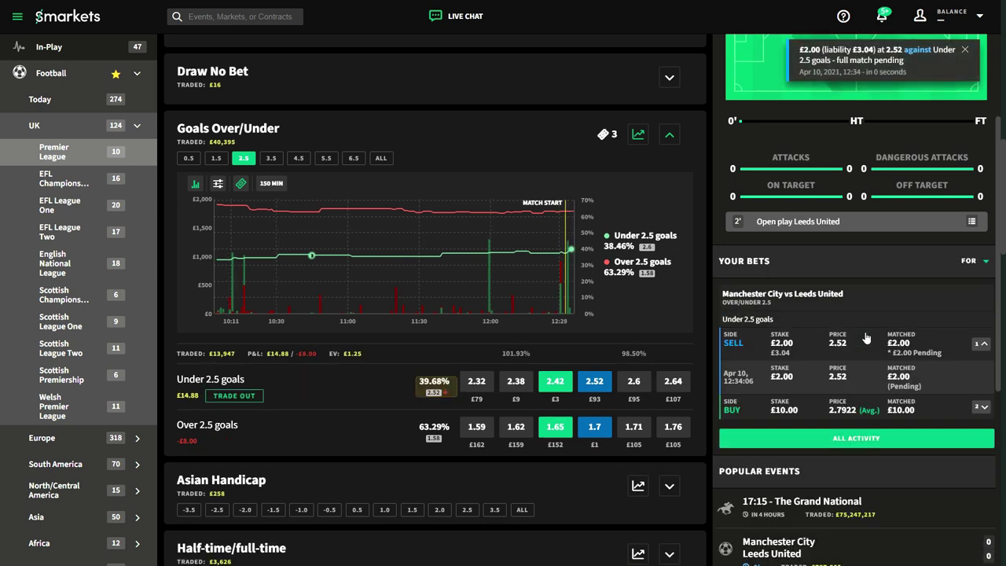
scroll(640, 389, down, 1)
scroll(644, 389, up, 1)
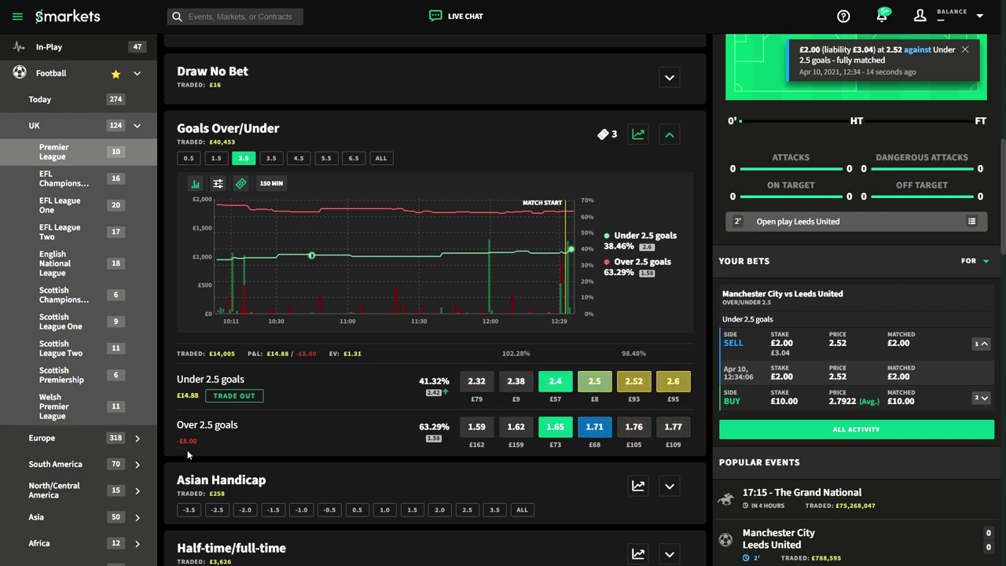
Step: Check the trade-out offer, then lay another £2 against Under 2.5 goals at 2.46
click(235, 395)
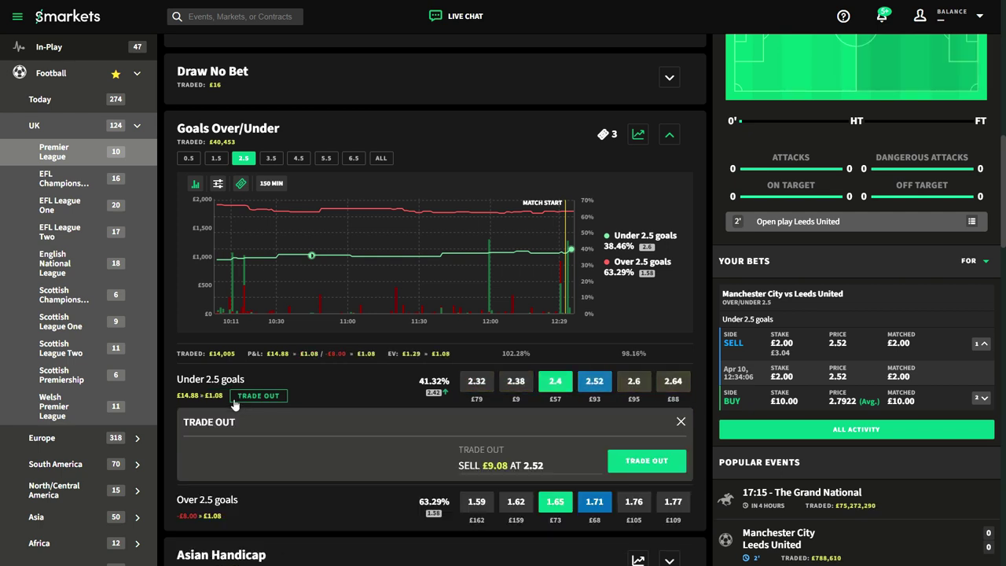
click(680, 422)
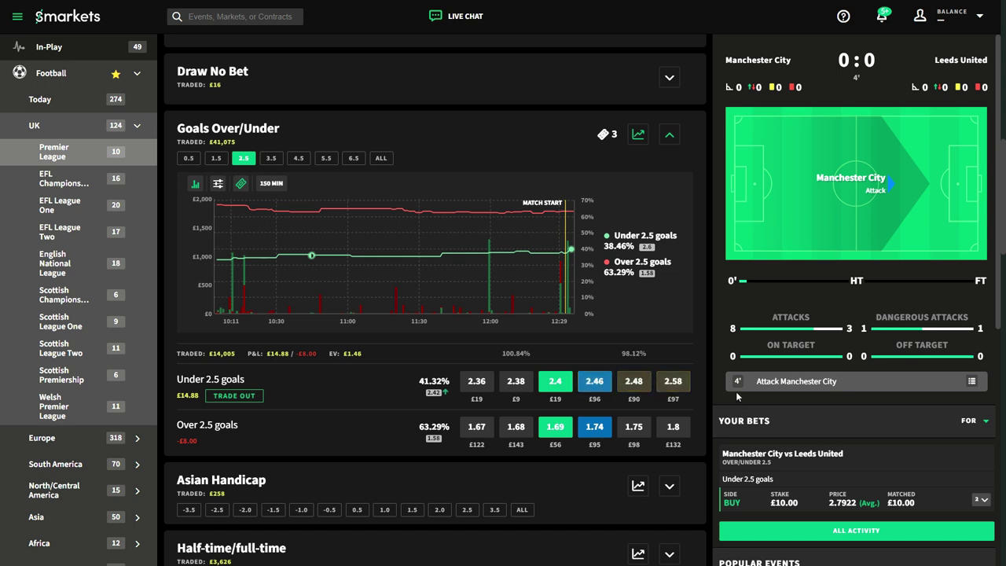
click(595, 397)
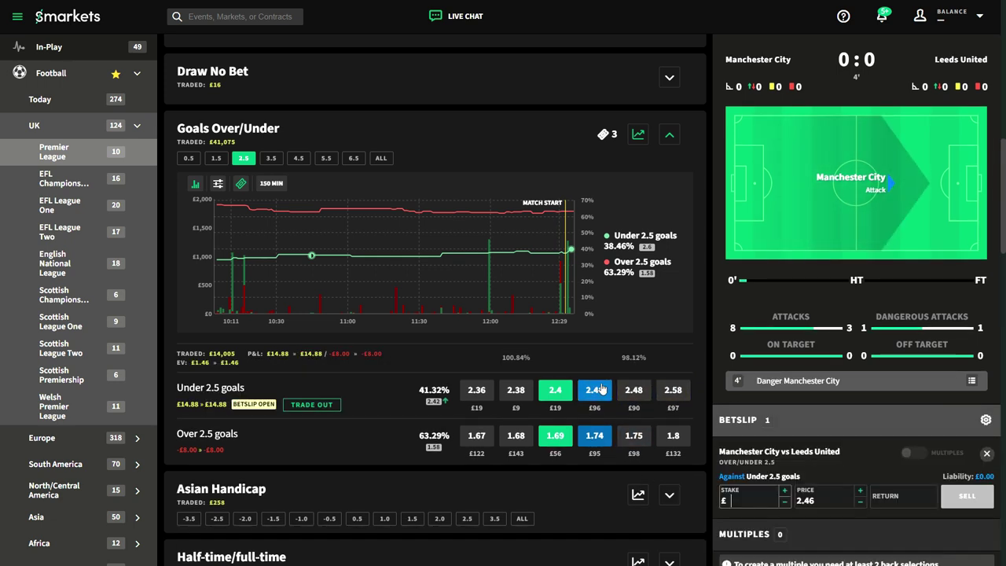
scroll(825, 471, down, 1)
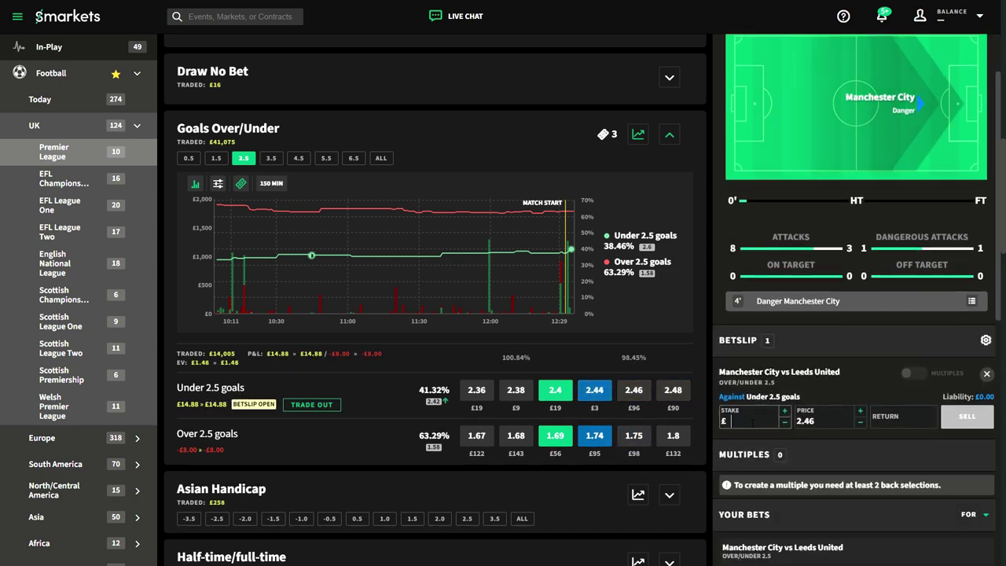
text(2)
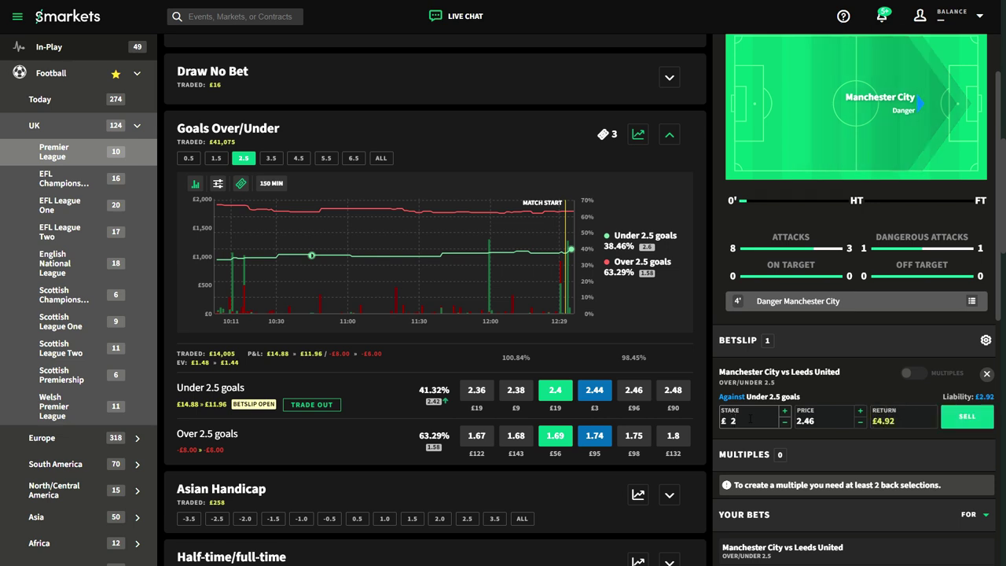
key(Tab)
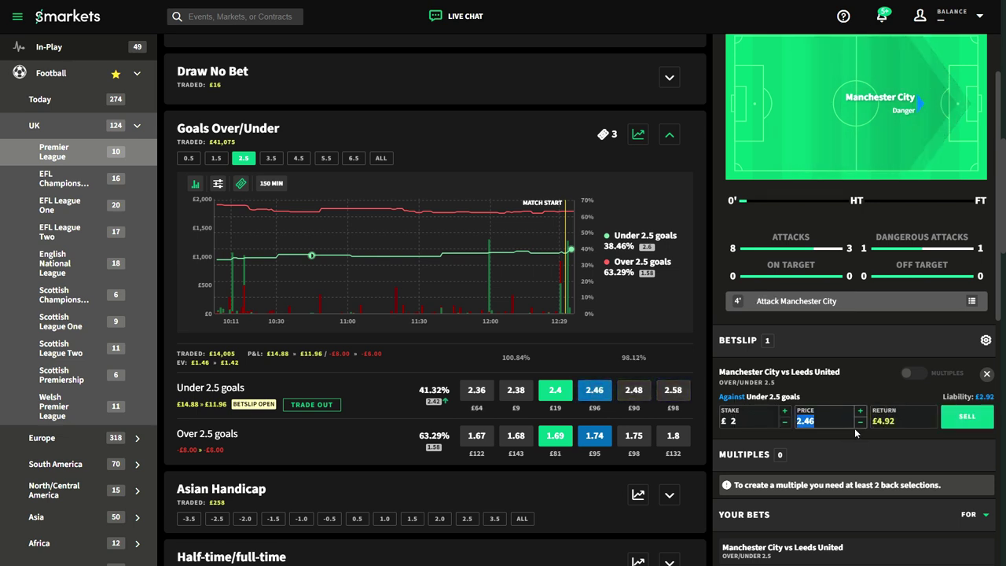
key(Return)
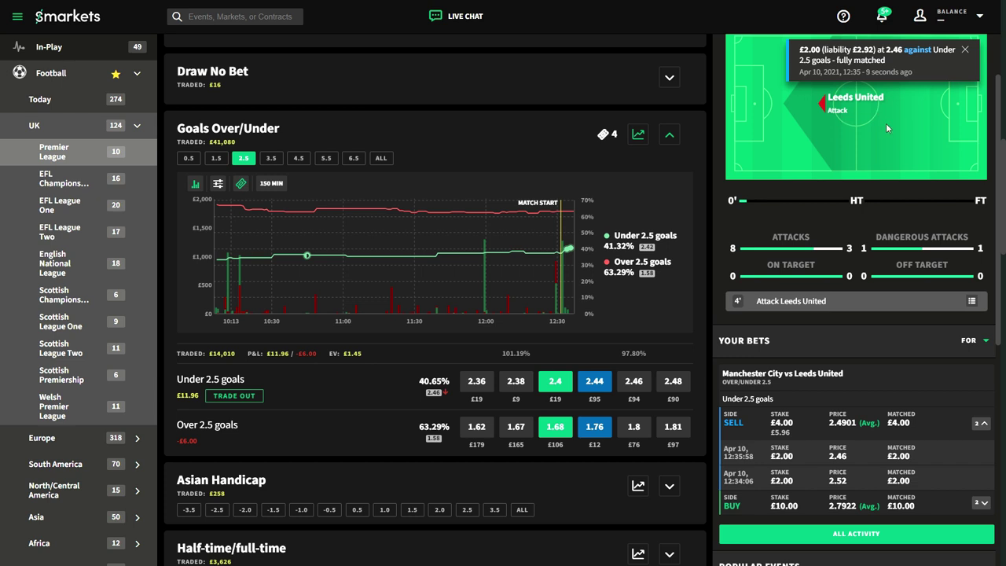
scroll(821, 403, up, 1)
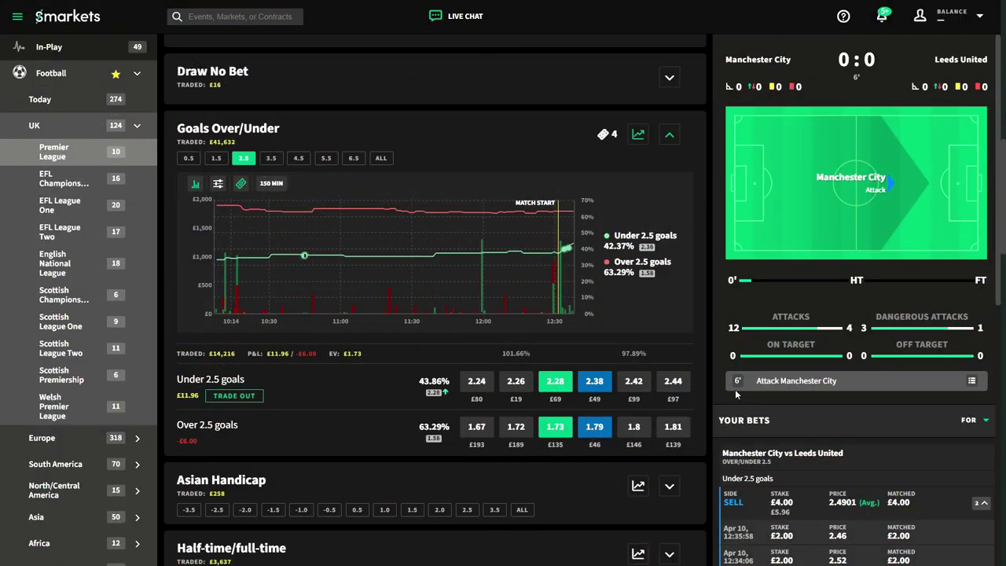
Step: Lay a third £2 against Under 2.5 goals at 2.38
click(597, 380)
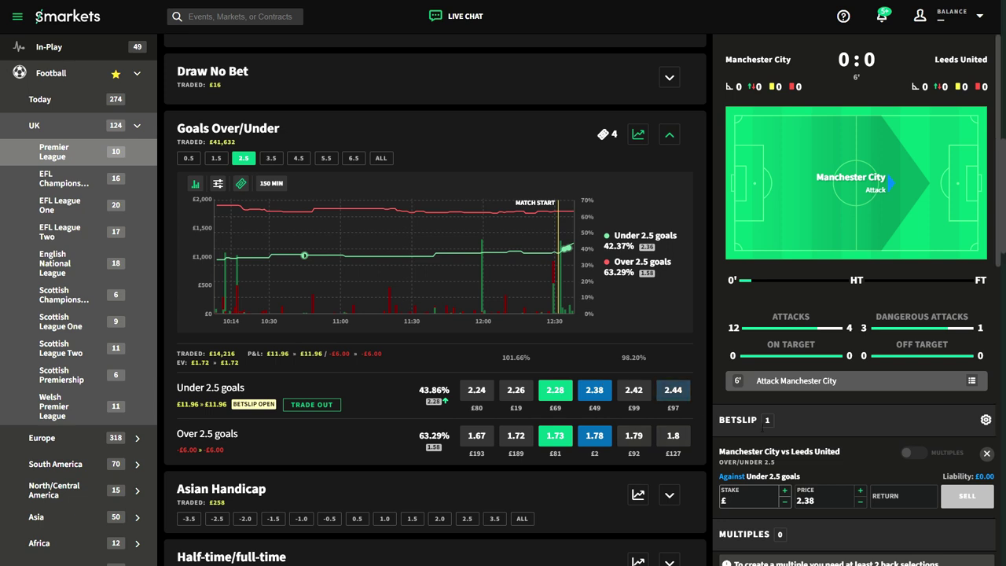
text(2)
scroll(895, 472, down, 2)
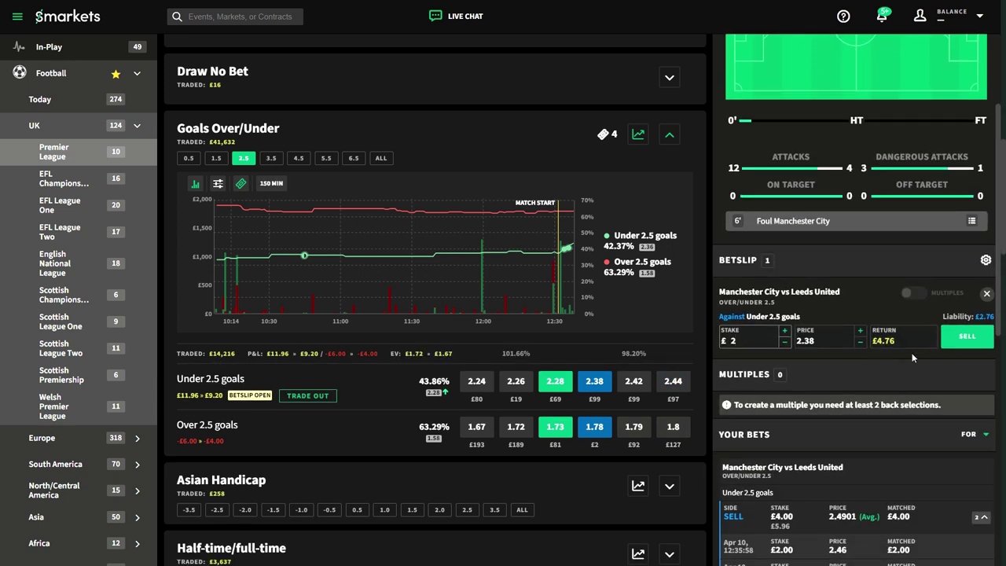
key(Tab)
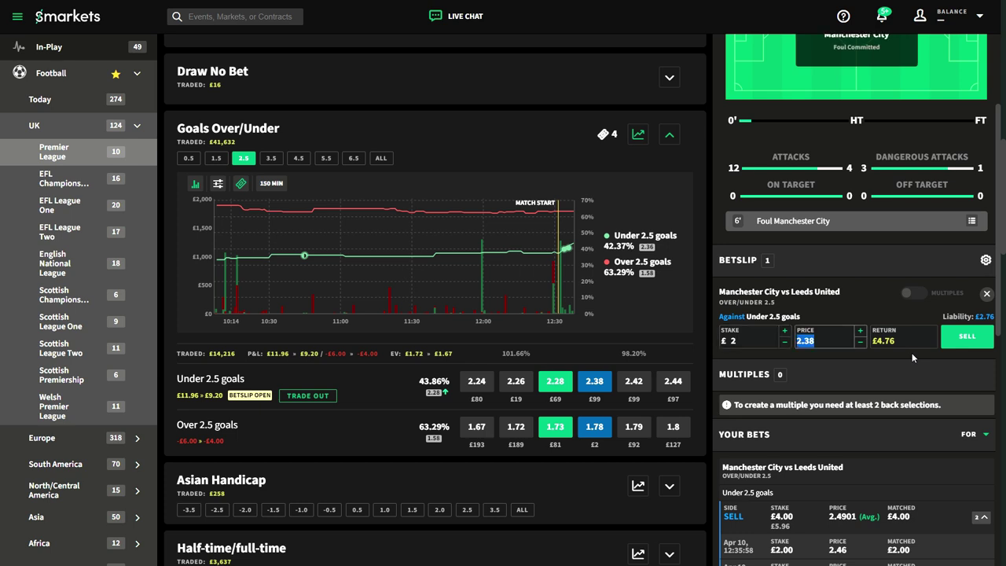
click(912, 353)
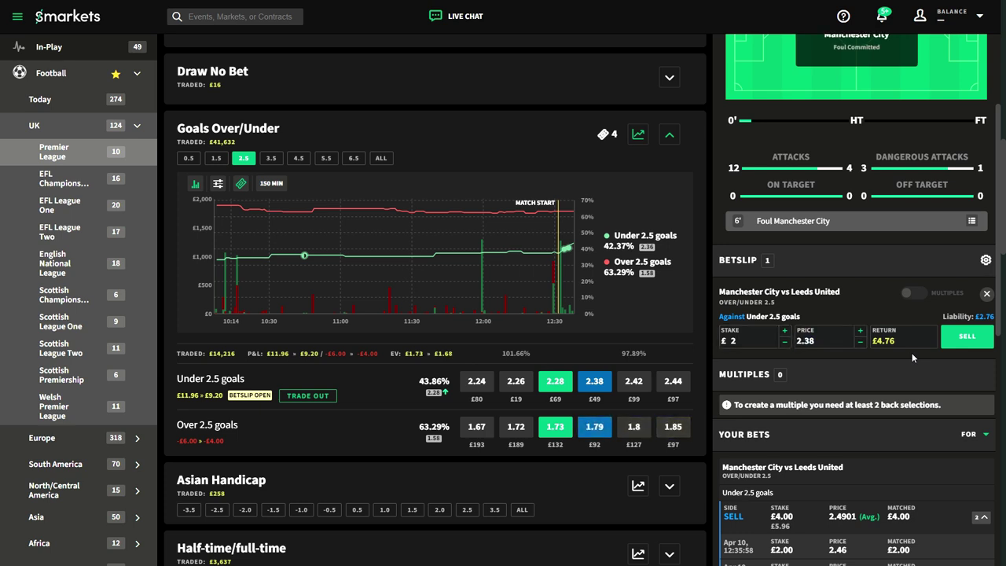
key(Return)
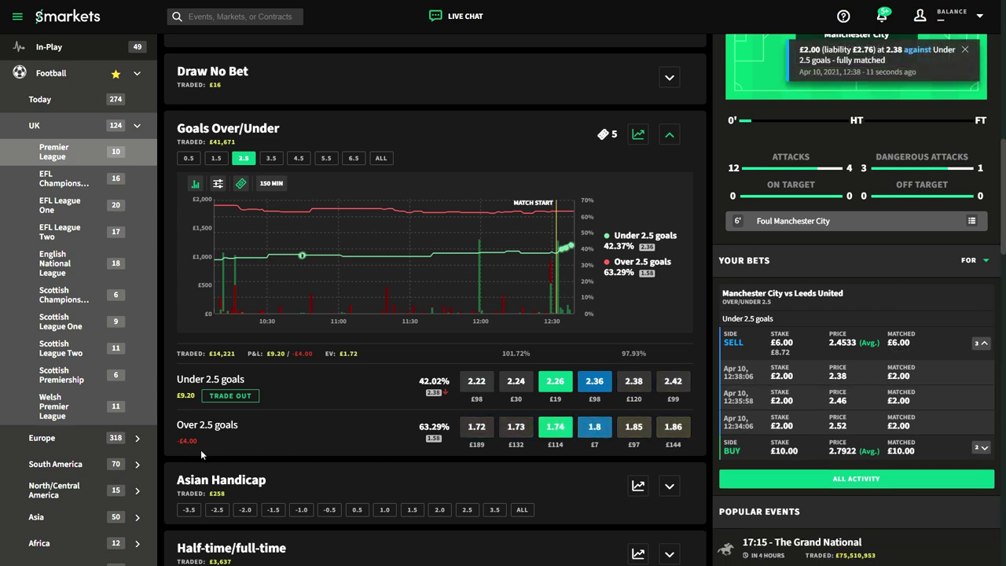
Step: Check the trade-out offer, then lay a fourth £2 against Under 2.5 goals at 2.3
click(231, 397)
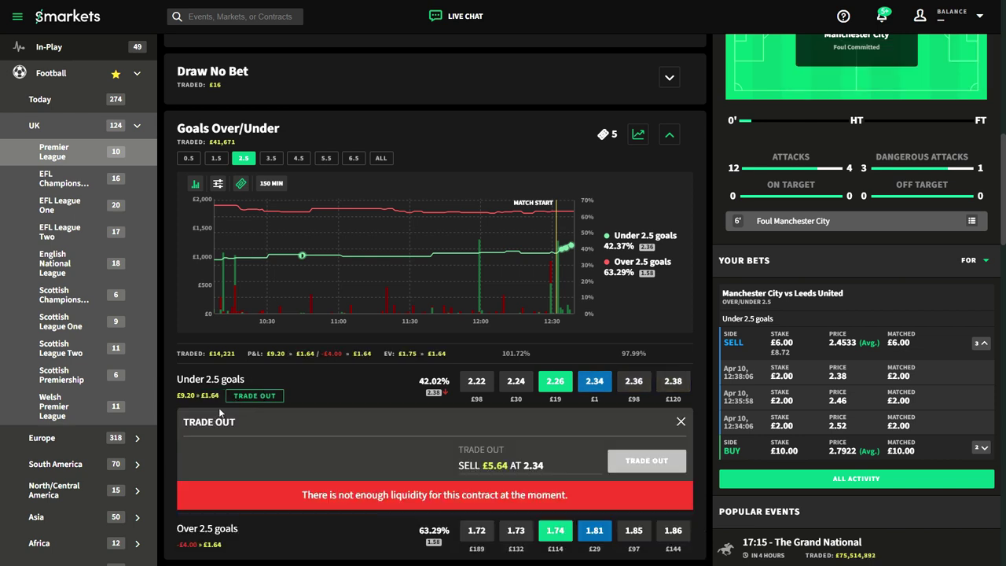
click(681, 422)
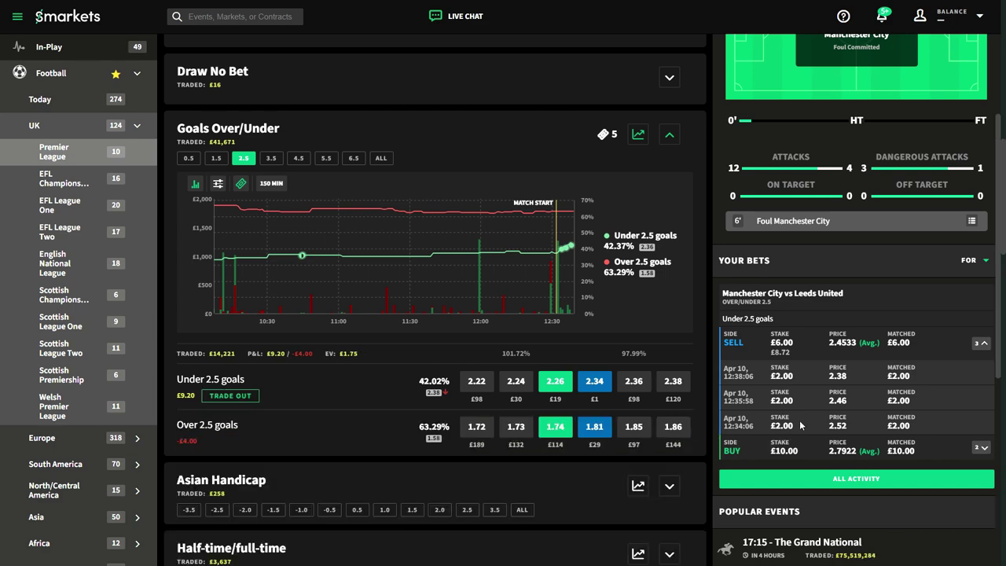
scroll(801, 425, up, 2)
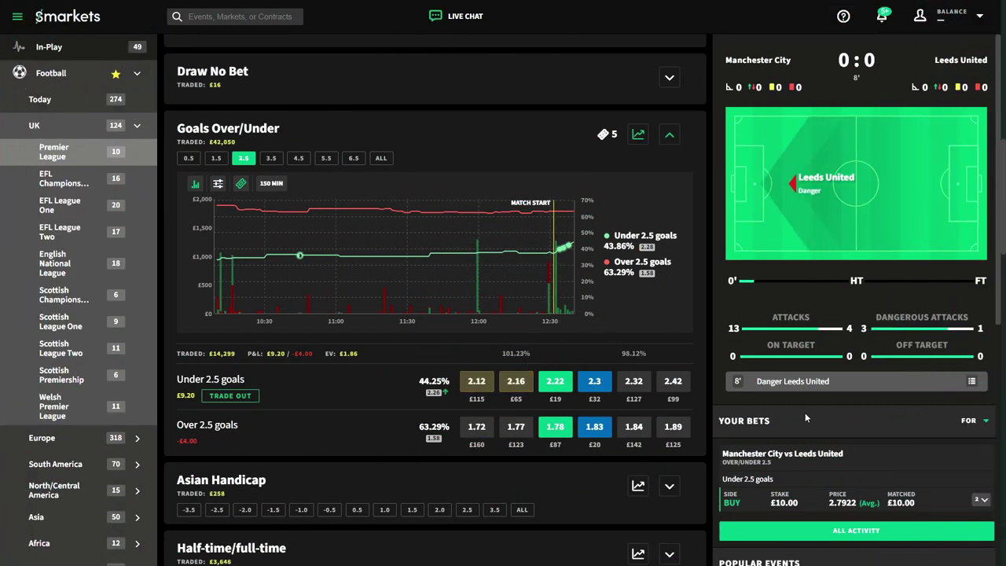
click(596, 385)
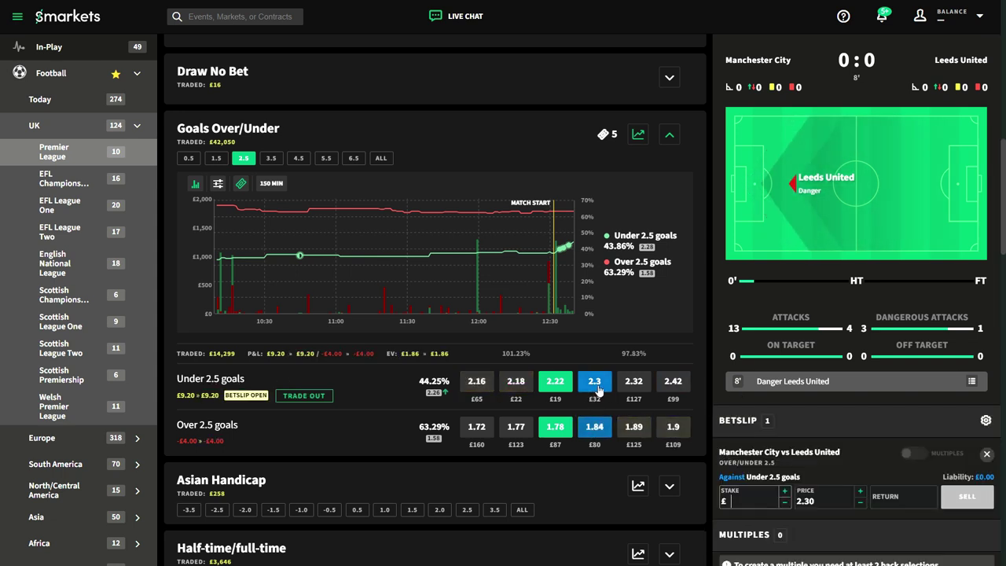
scroll(842, 397, down, 1)
text(2)
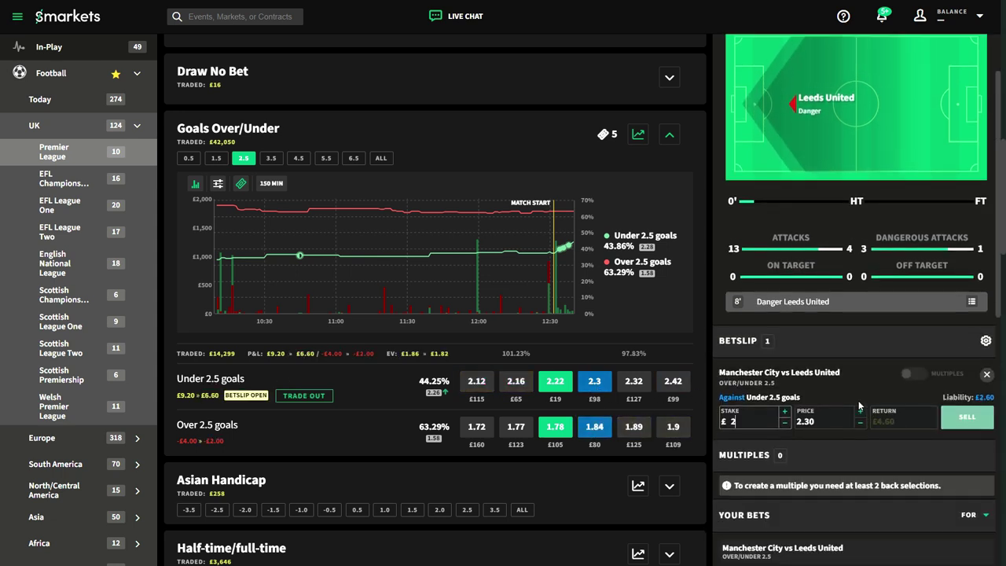
key(Tab)
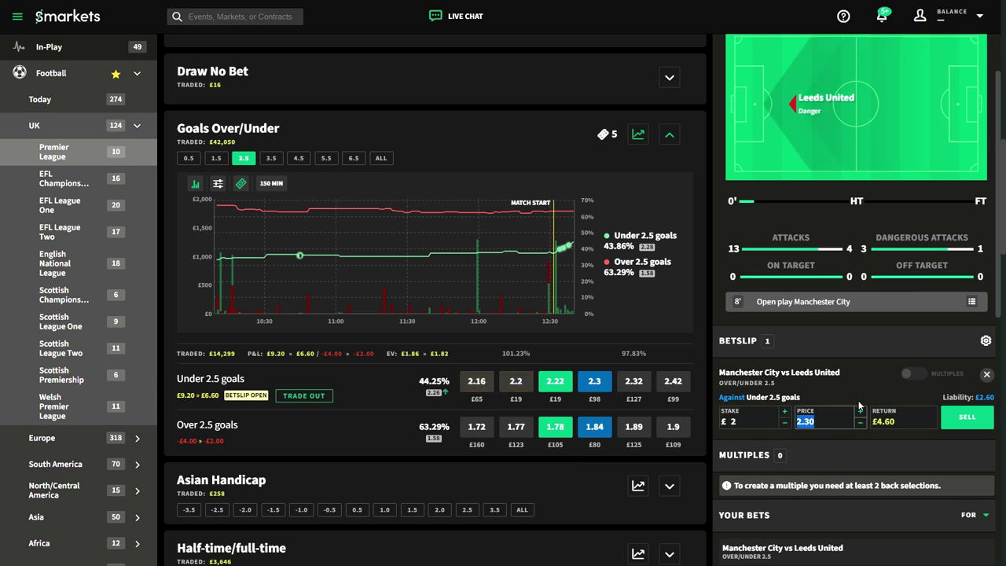
key(Return)
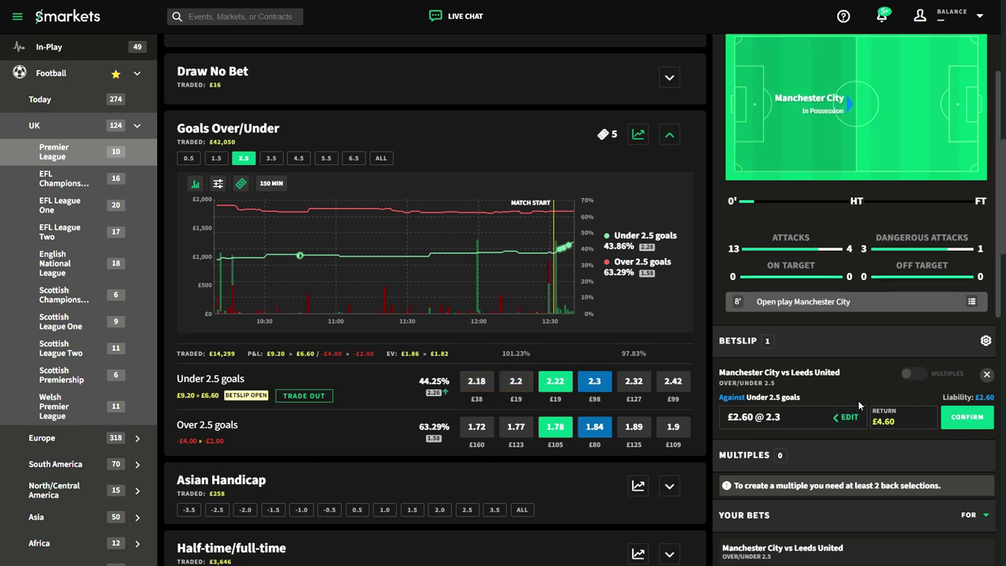
key(Return)
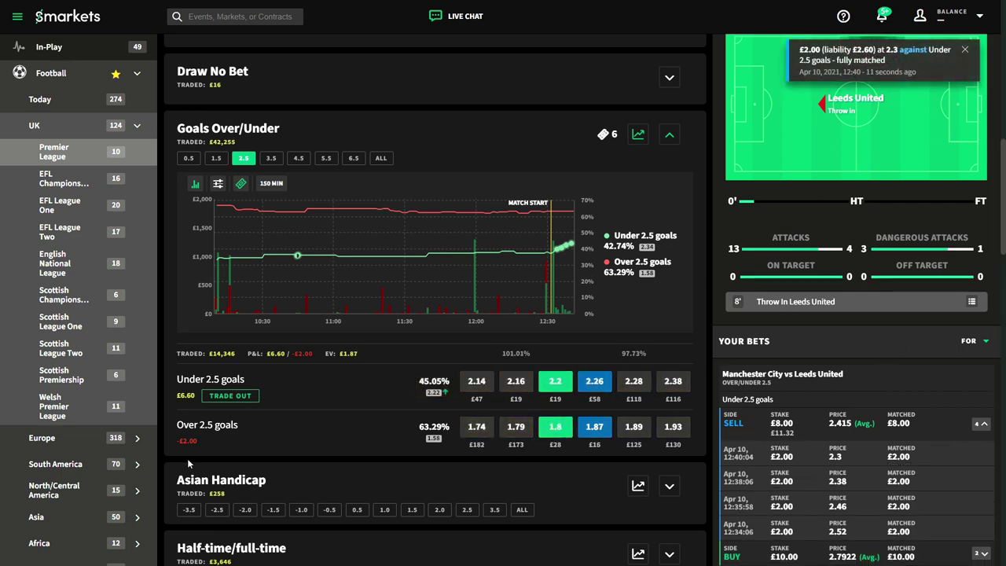
Step: Check the trade-out offer, then lay a fifth £2 against Under 2.5 goals at 2.14
click(236, 399)
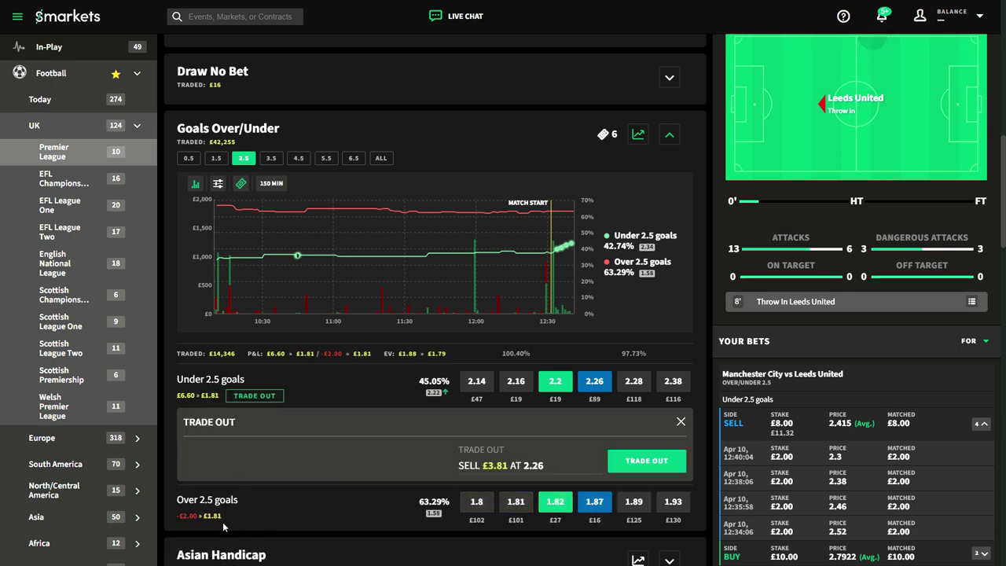
click(681, 423)
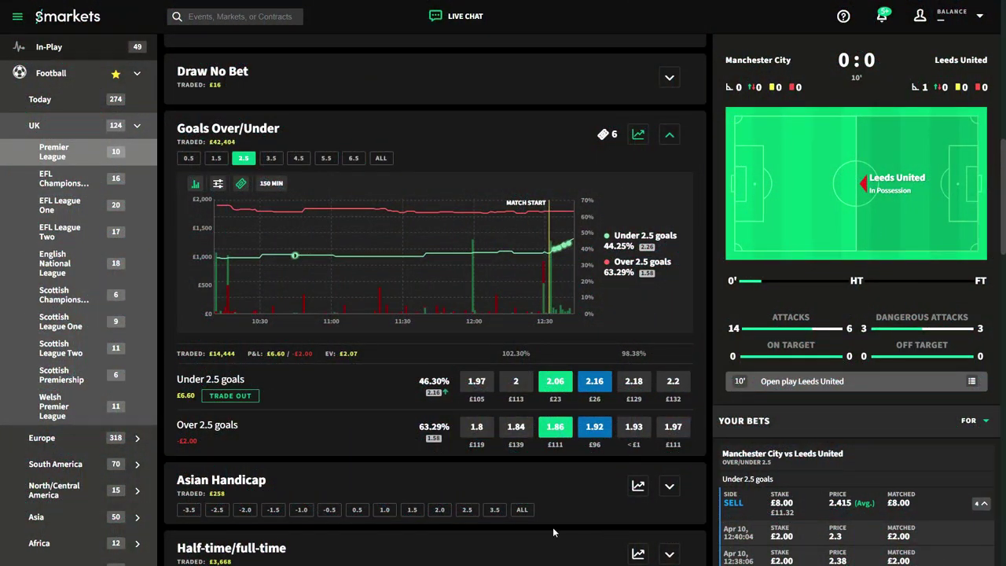
click(601, 388)
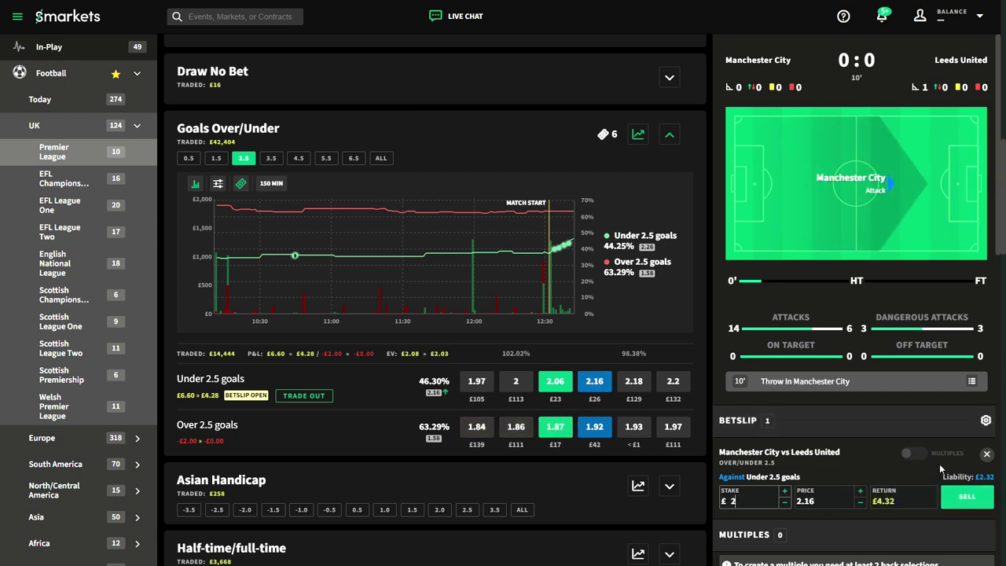
scroll(939, 463, down, 2)
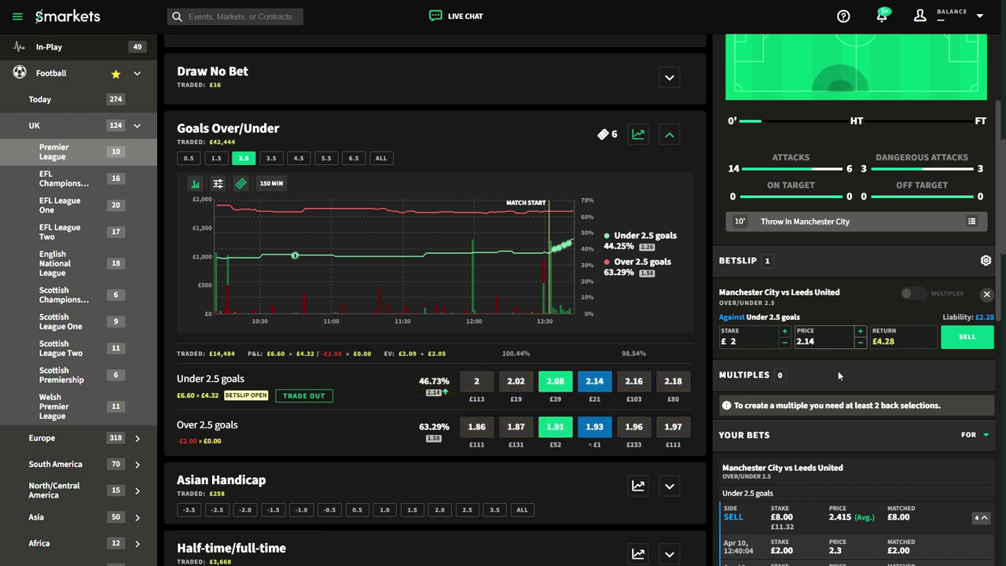
key(Return)
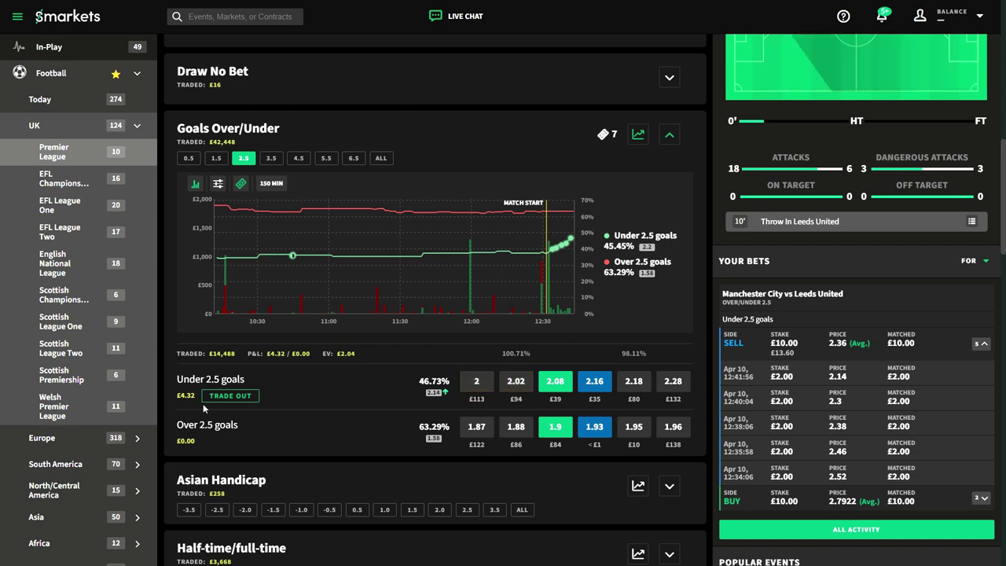
Step: Close the Under 2.5 position with a £2.04 trade-out sell at 2.12
click(234, 398)
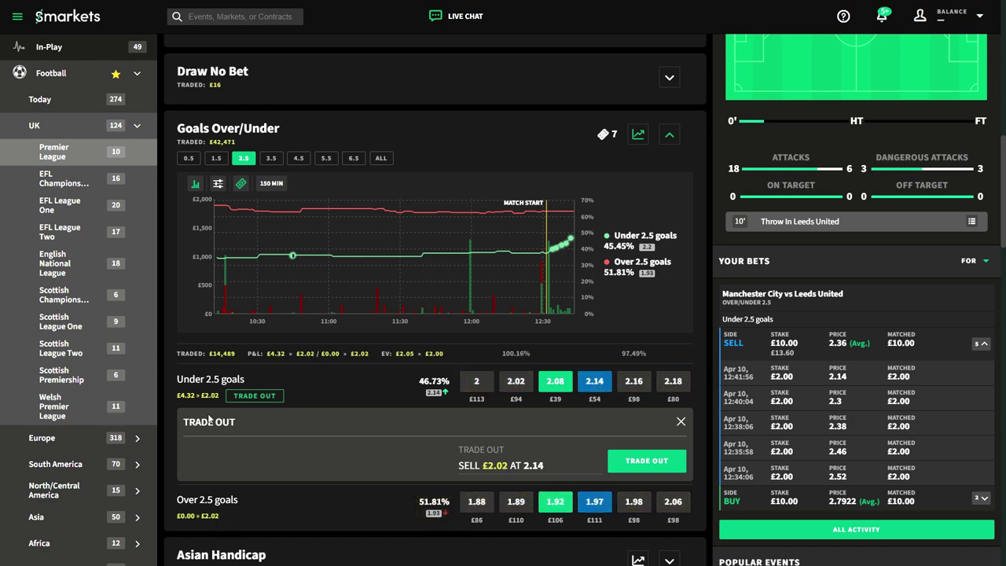
click(680, 421)
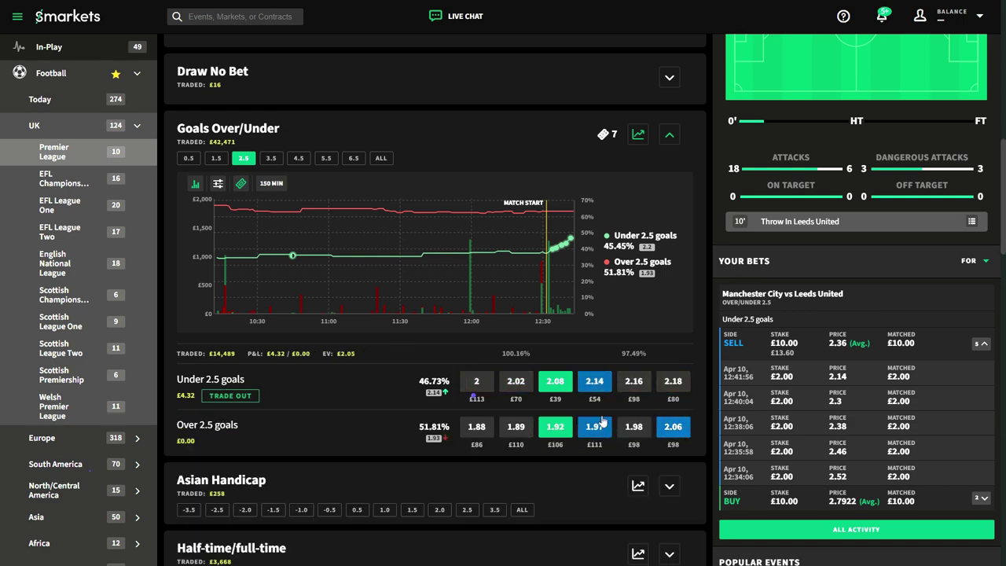
scroll(717, 411, up, 2)
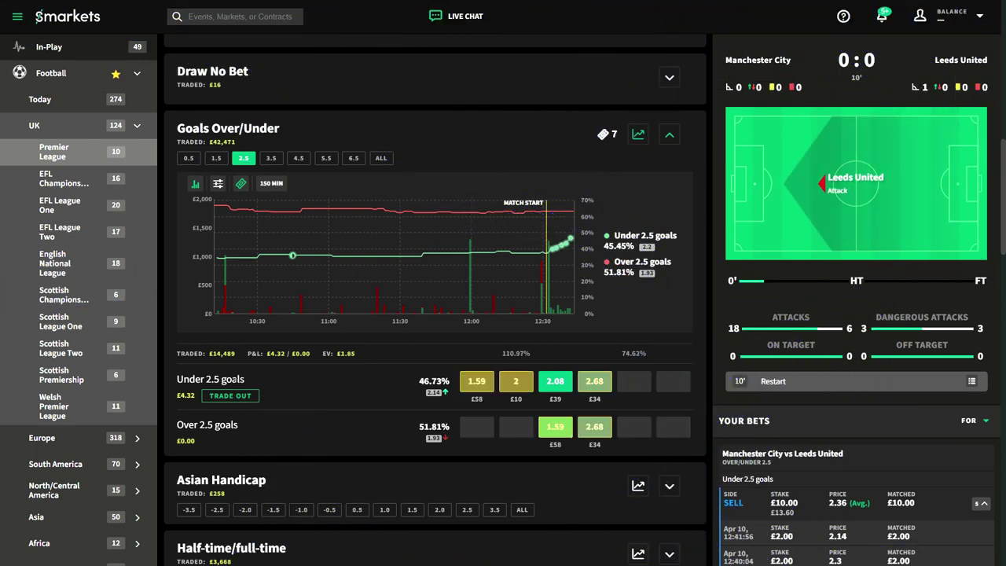
click(232, 397)
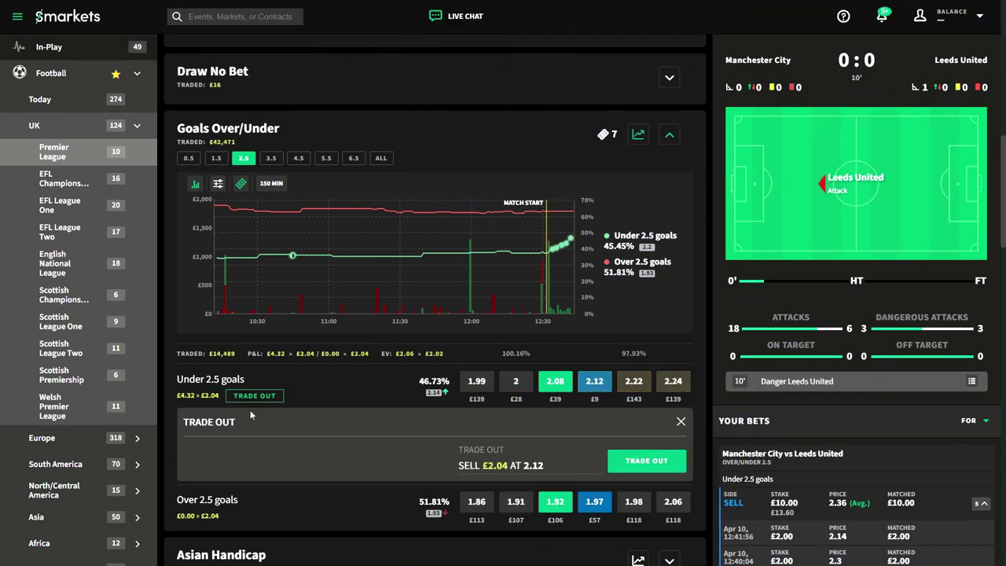
click(639, 461)
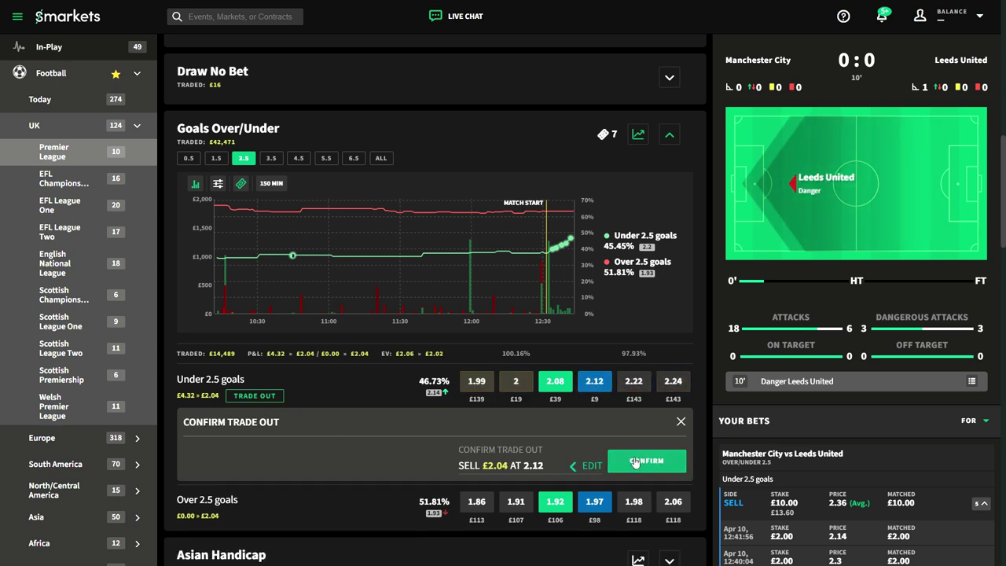
click(635, 461)
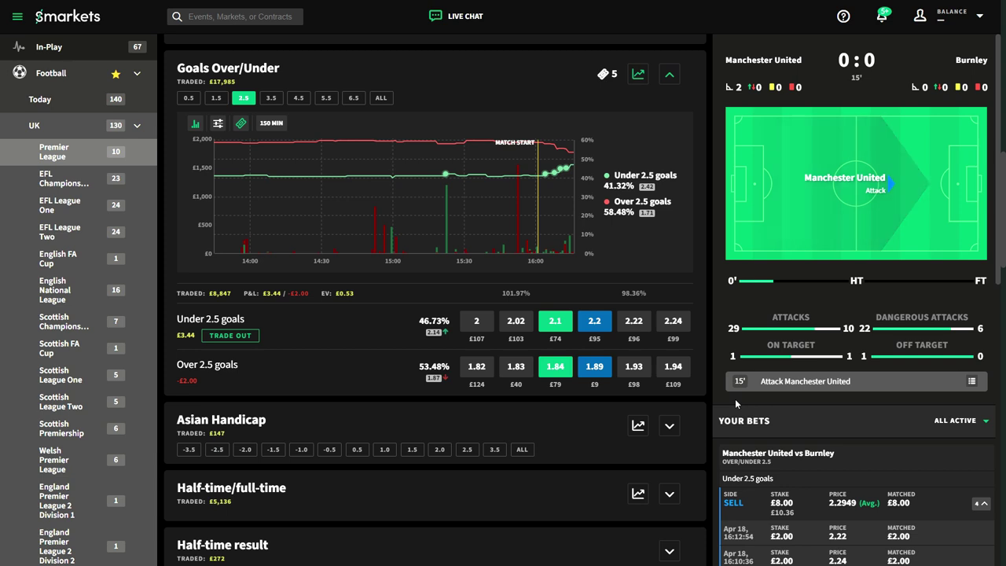
Step: Lay £2 against Under 2.5 goals at the 2.2 price
click(605, 323)
text(2)
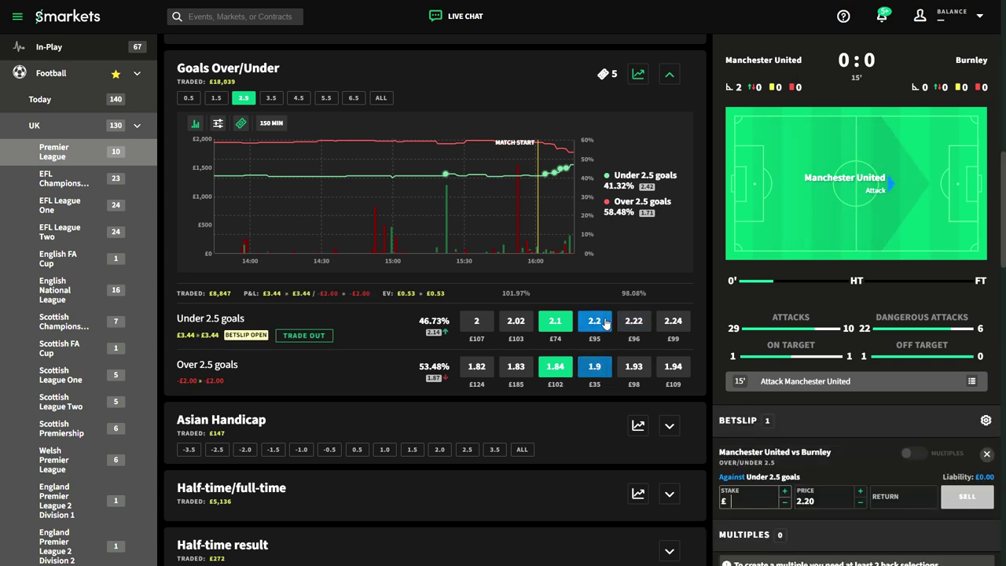
key(Return)
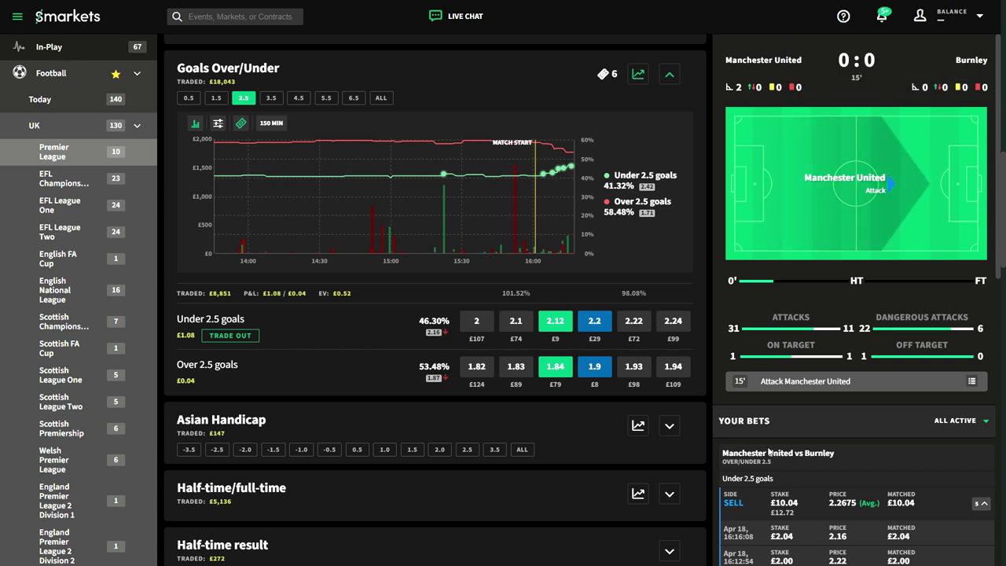
Step: Trade out the Under 2.5 goals position with a £0.48 lay at 2.18, locking £0.51 on both outcomes
click(235, 339)
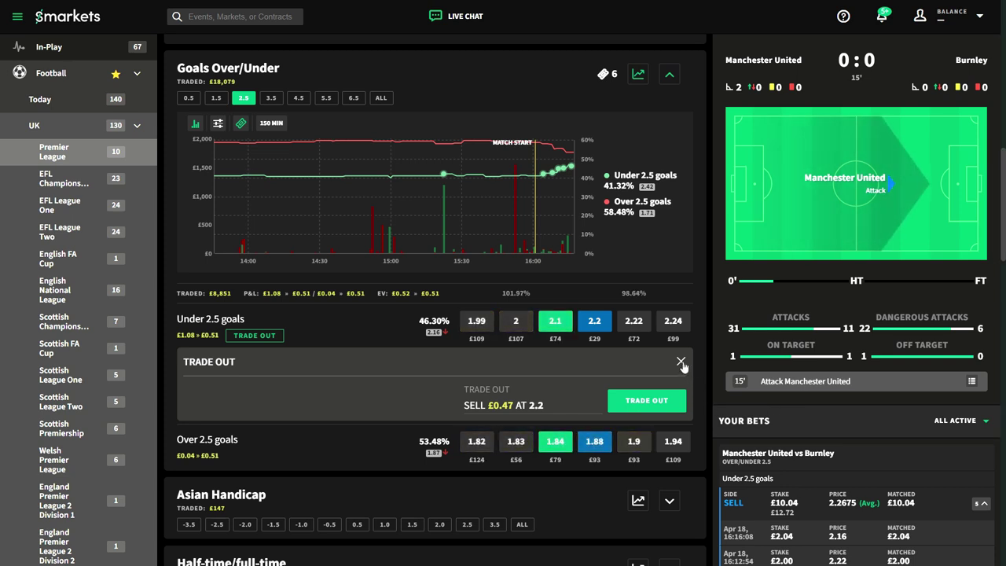
click(651, 402)
click(650, 400)
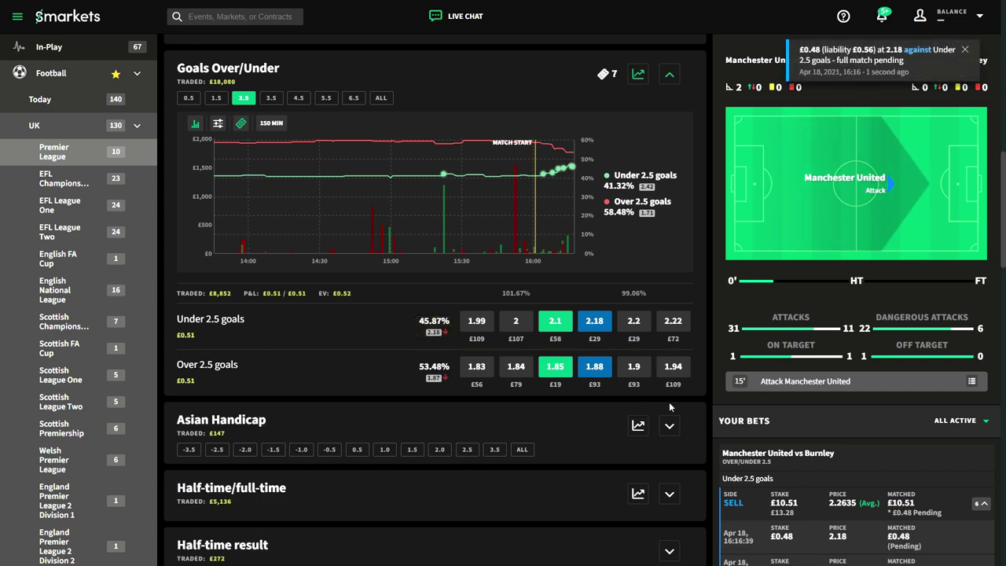